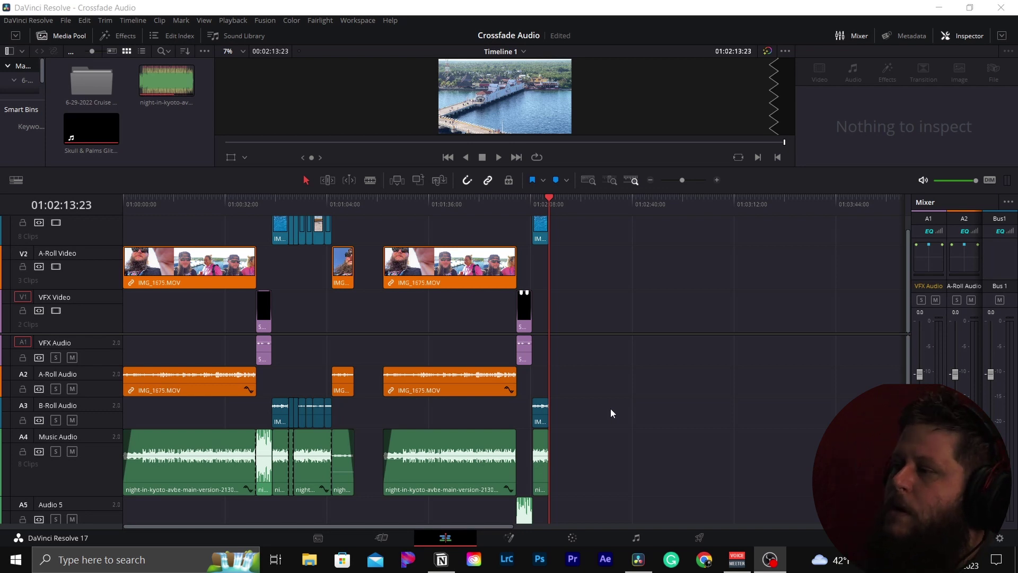
# Zoom in and scroll the timeline to the long night-in-kyoto music clip
pyautogui.click(717, 179)
pyautogui.moveTo(455, 526); pyautogui.dragTo(325, 526)
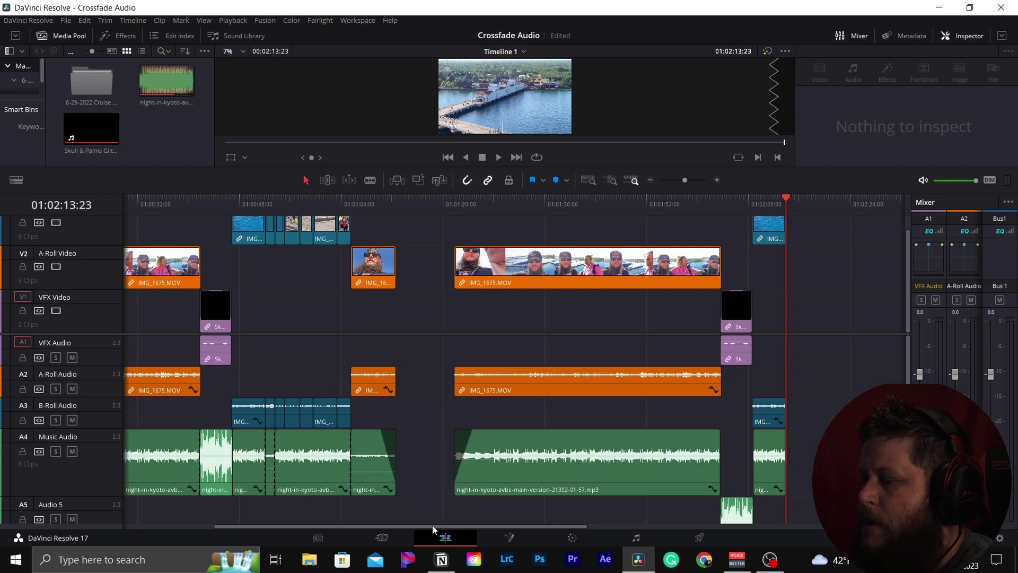
pyautogui.moveTo(432, 529); pyautogui.dragTo(541, 528)
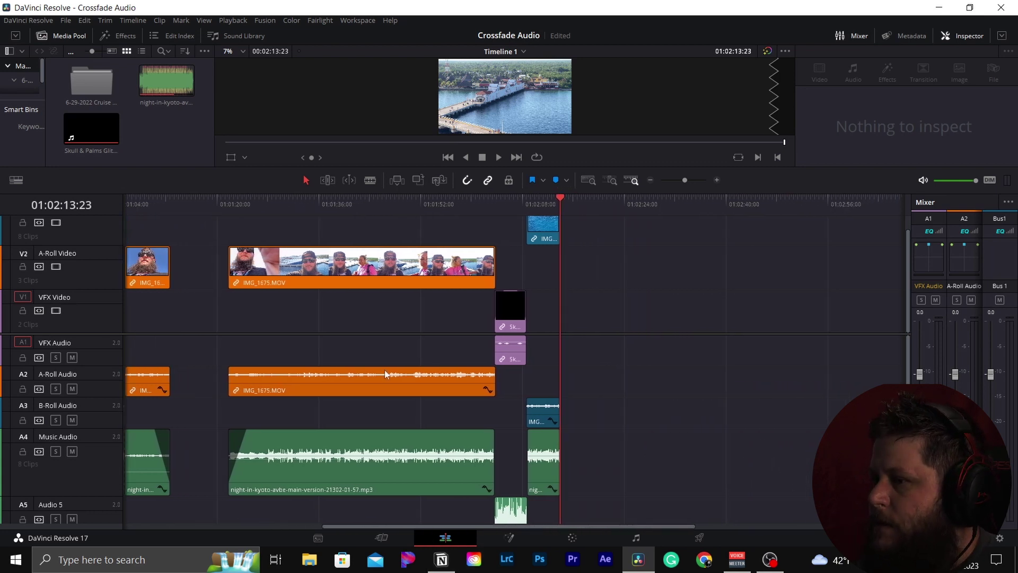
# Raise the video/audio divider so the audio tracks, including Audio 5, get more room, then zoom closer
pyautogui.click(206, 332)
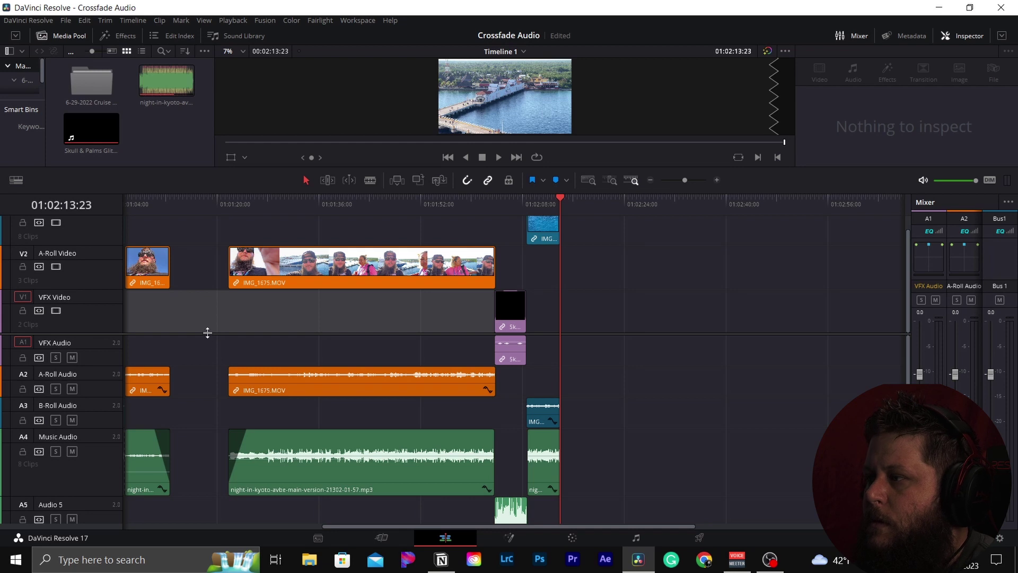
pyautogui.moveTo(207, 333); pyautogui.dragTo(207, 252)
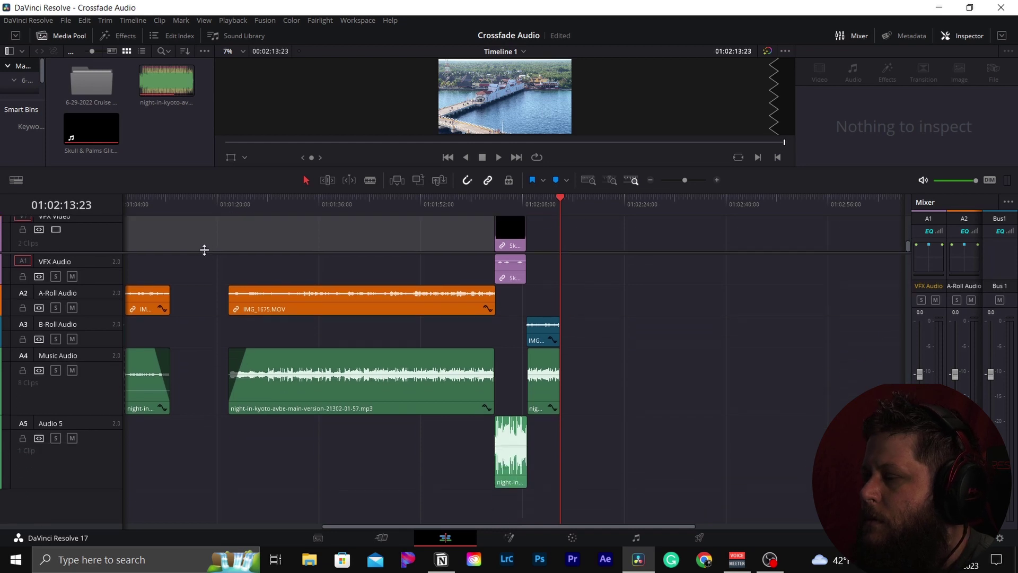
pyautogui.click(719, 179)
pyautogui.moveTo(567, 526); pyautogui.dragTo(468, 535)
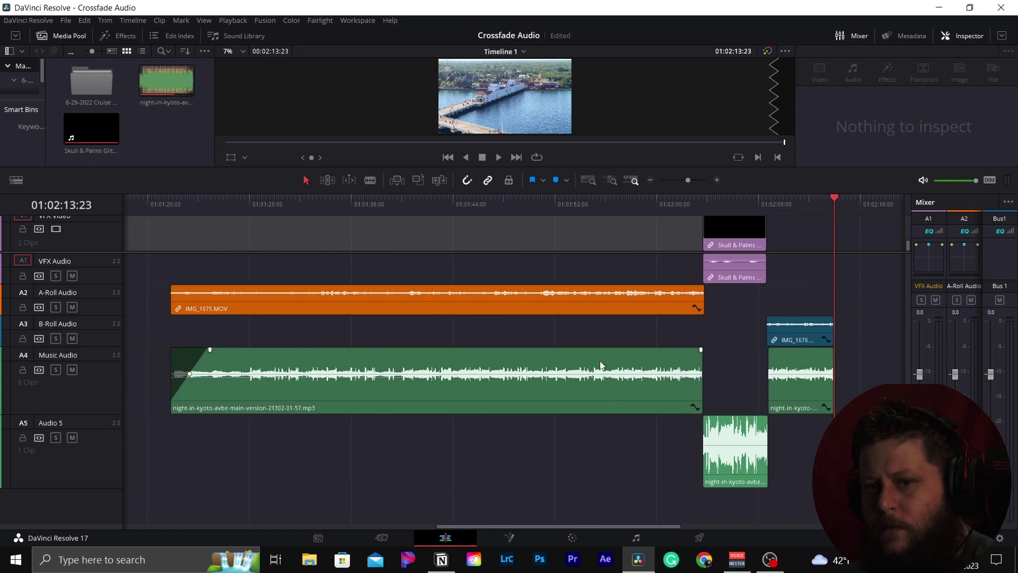
# Fade out the end of the long music clip and add a fade-in to the Audio 5 clip
pyautogui.click(691, 358)
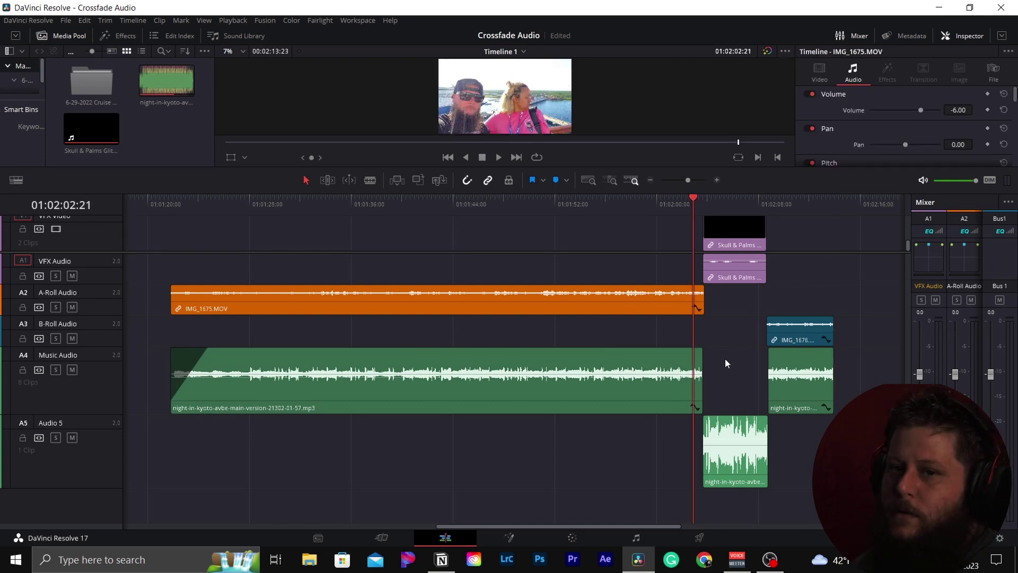
pyautogui.moveTo(702, 350); pyautogui.dragTo(677, 353)
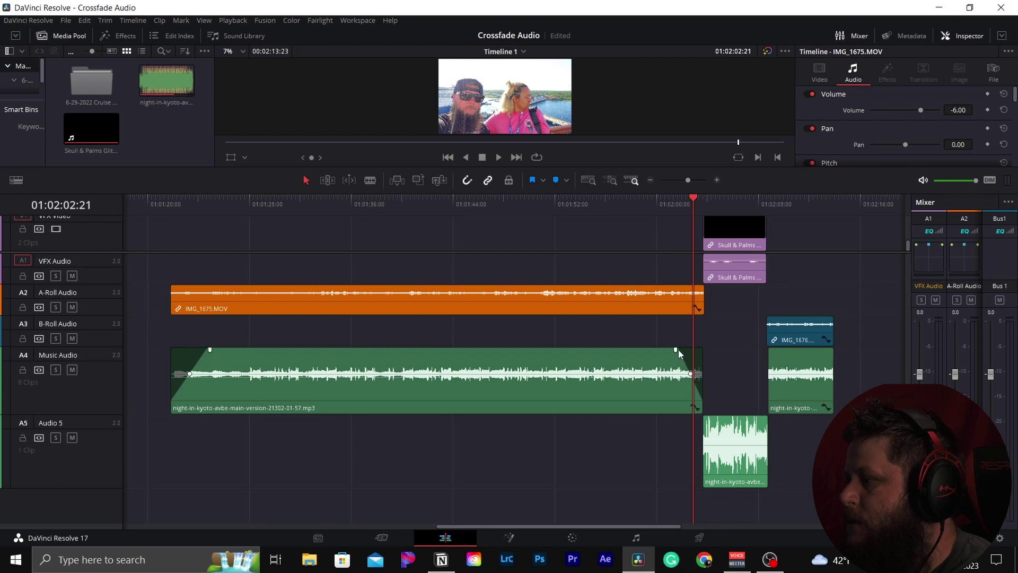
pyautogui.moveTo(704, 417); pyautogui.dragTo(726, 417)
# Extend the Audio 5 clip's start back to the playhead near where the music fade-out begins
pyautogui.click(669, 202)
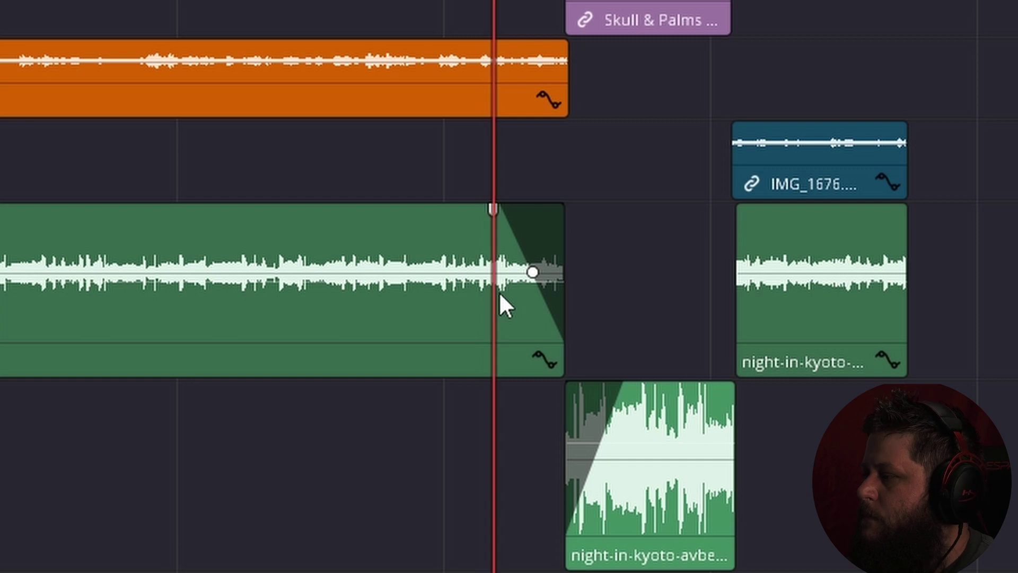
pyautogui.press('space')
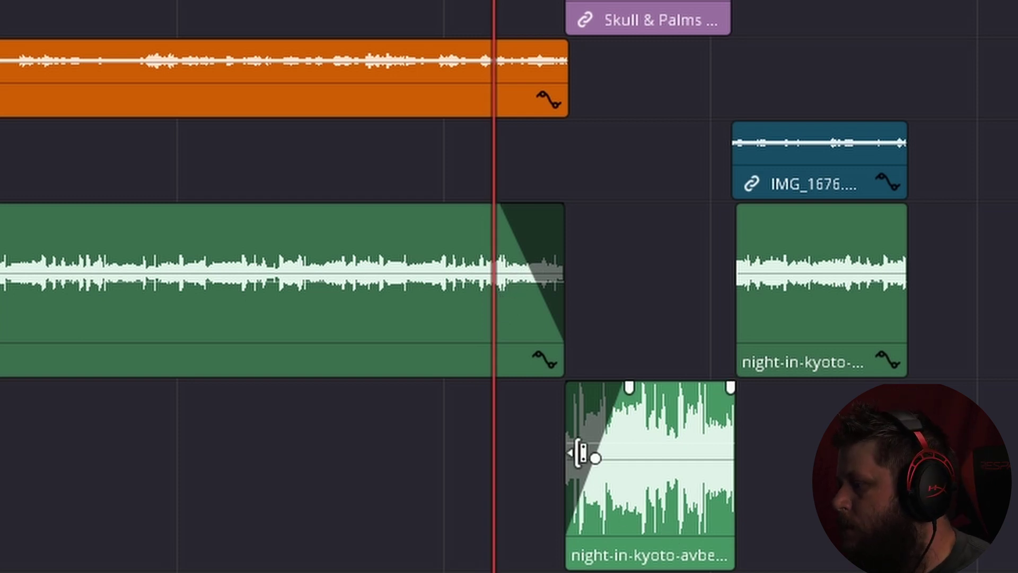
pyautogui.moveTo(582, 454); pyautogui.dragTo(504, 479)
pyautogui.click(764, 197)
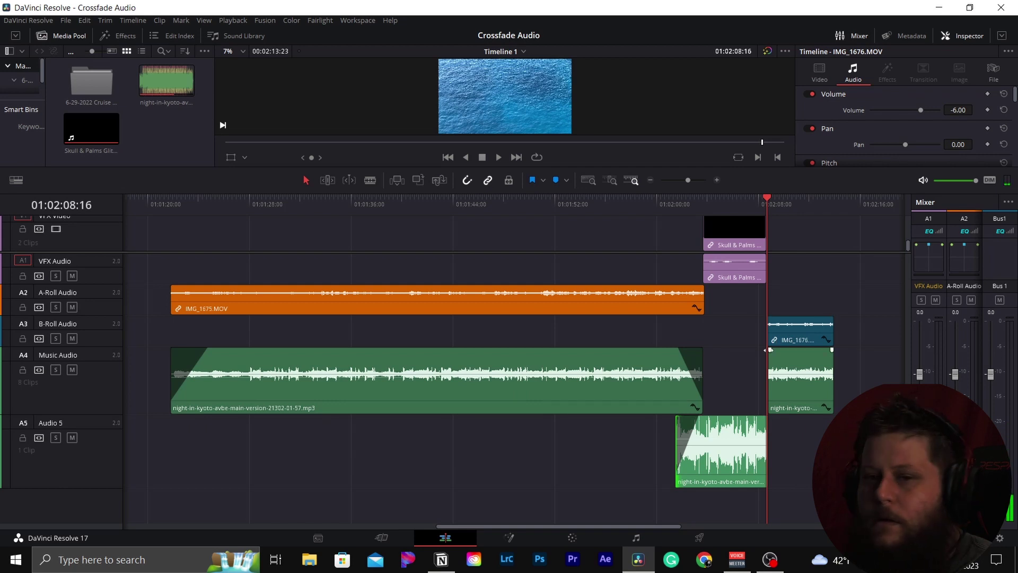
# Fade in the next music clip and fade out the end of the Audio 5 clip
pyautogui.moveTo(771, 350); pyautogui.dragTo(793, 350)
pyautogui.moveTo(765, 421); pyautogui.dragTo(744, 419)
pyautogui.click(784, 207)
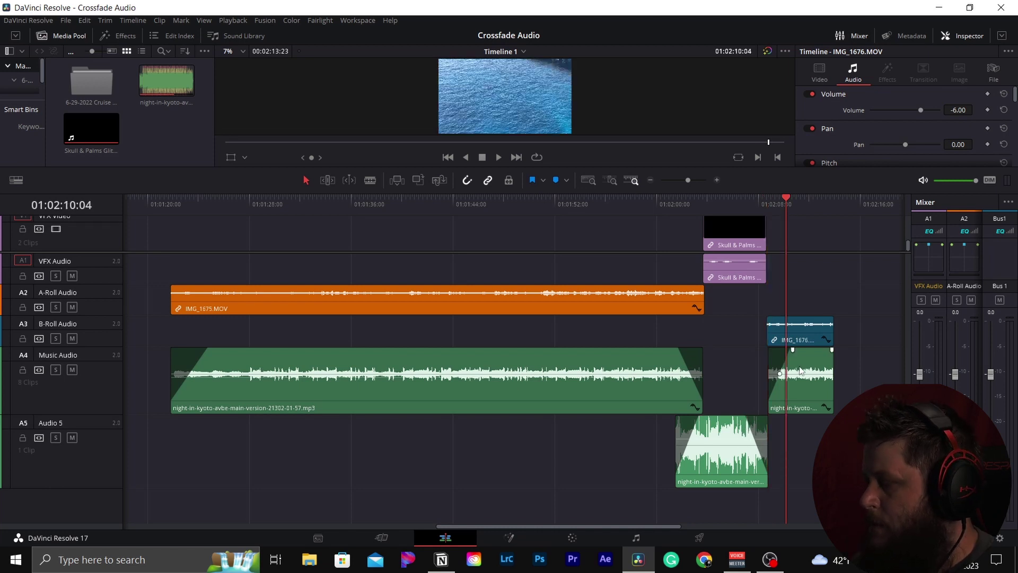
pyautogui.press('space')
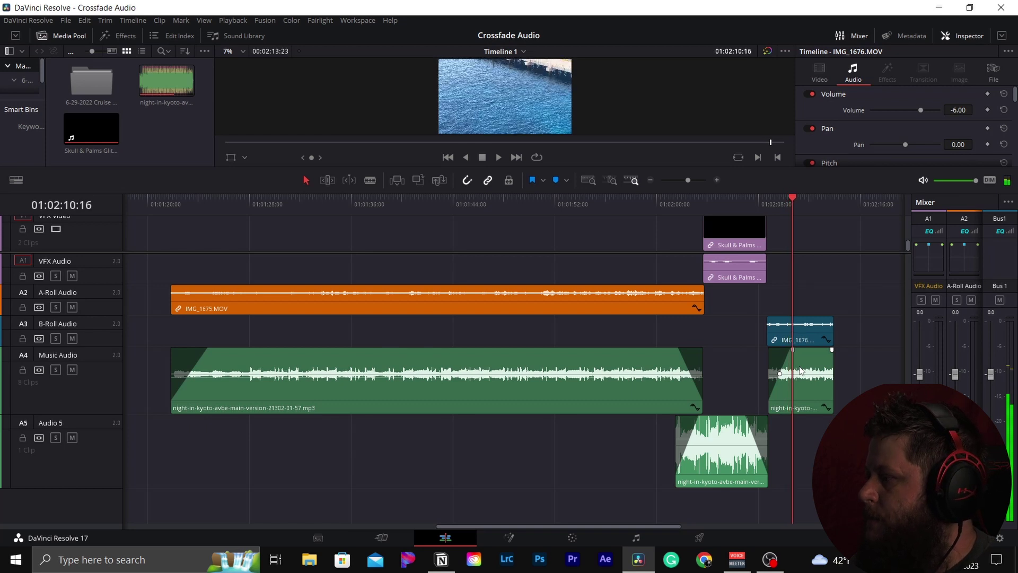
pyautogui.press('space')
# Lengthen the Audio 5 clip to the playhead at 01:02:10:04 and play back the crossfade
pyautogui.moveTo(766, 462); pyautogui.dragTo(792, 462)
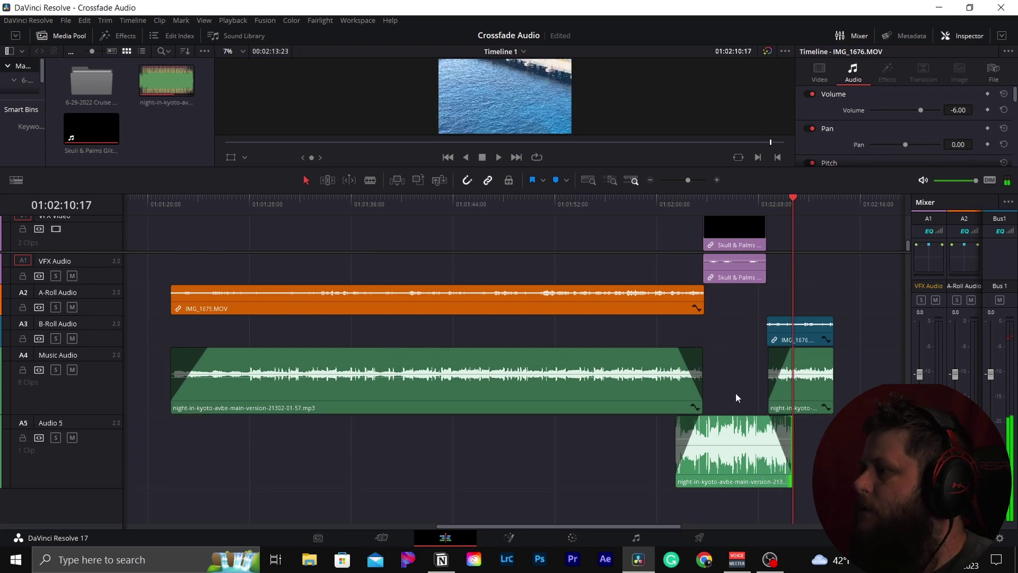
pyautogui.click(622, 204)
pyautogui.press('space')
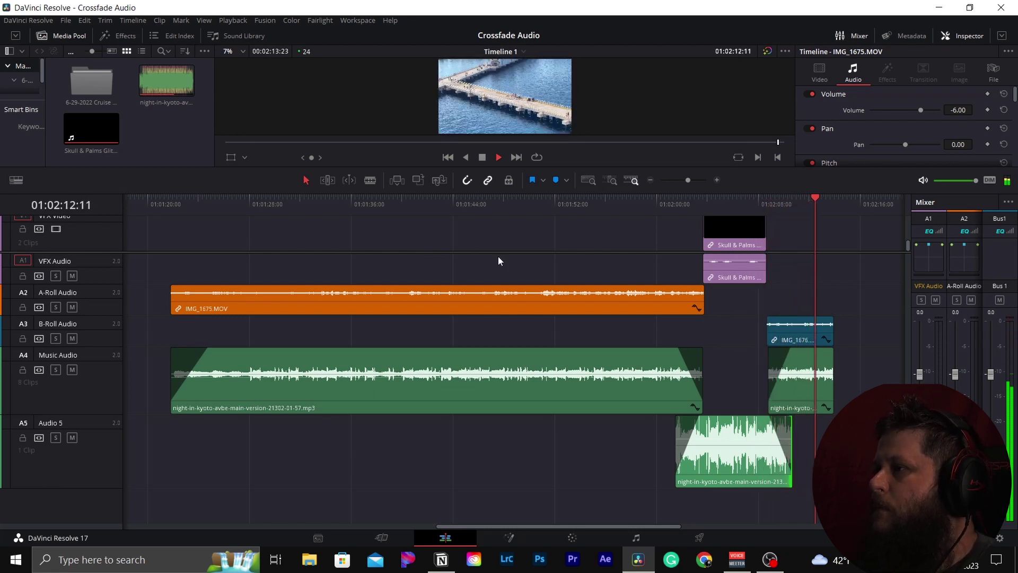
pyautogui.press('space')
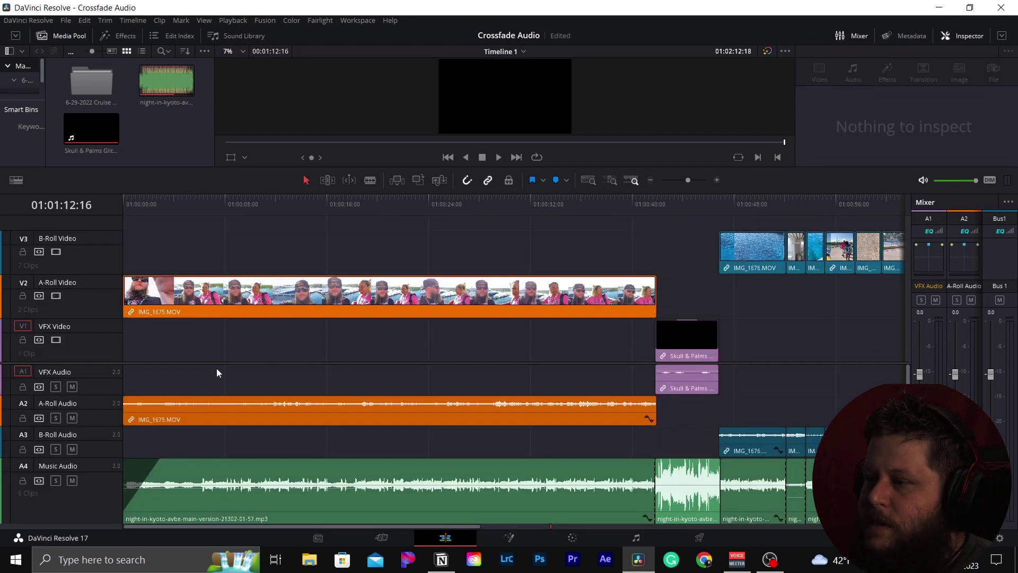
# Add a 48 frame Cross Fade 0 dB between the long music clip and the next night-in-kyoto clip
pyautogui.scroll(-1, 216, 363)
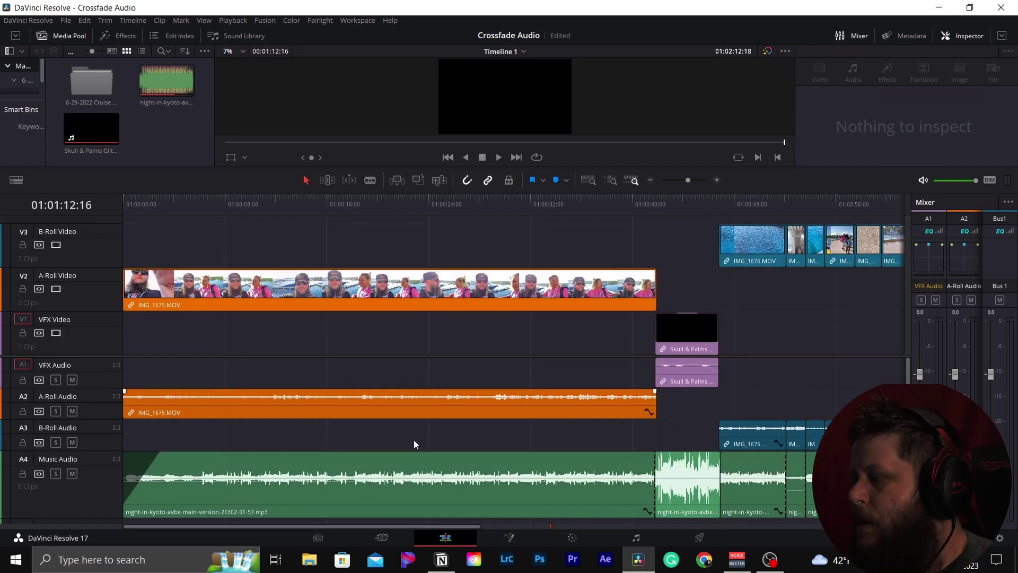
pyautogui.scroll(-1, 361, 356)
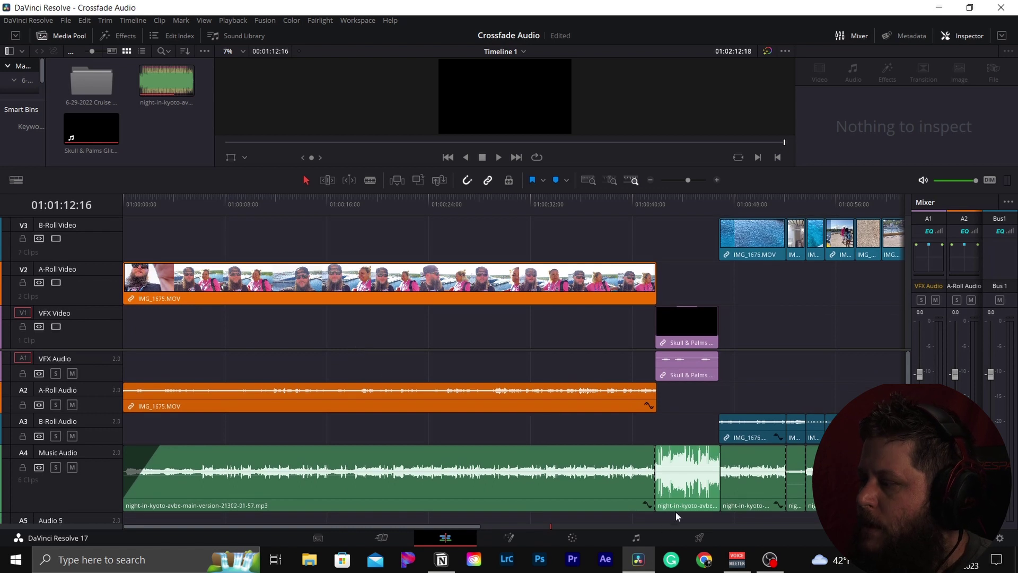
pyautogui.moveTo(647, 476)
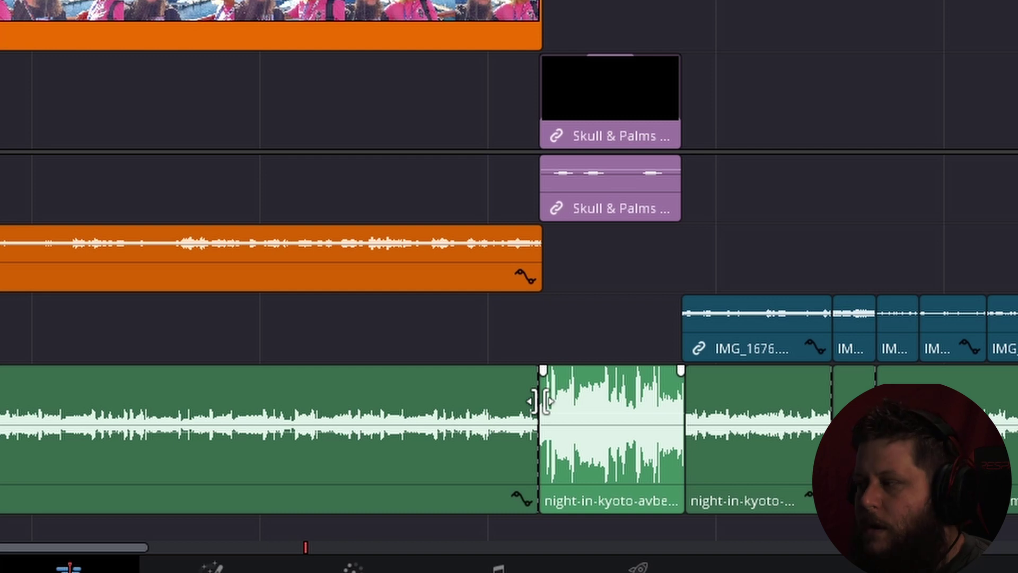
pyautogui.click(540, 401)
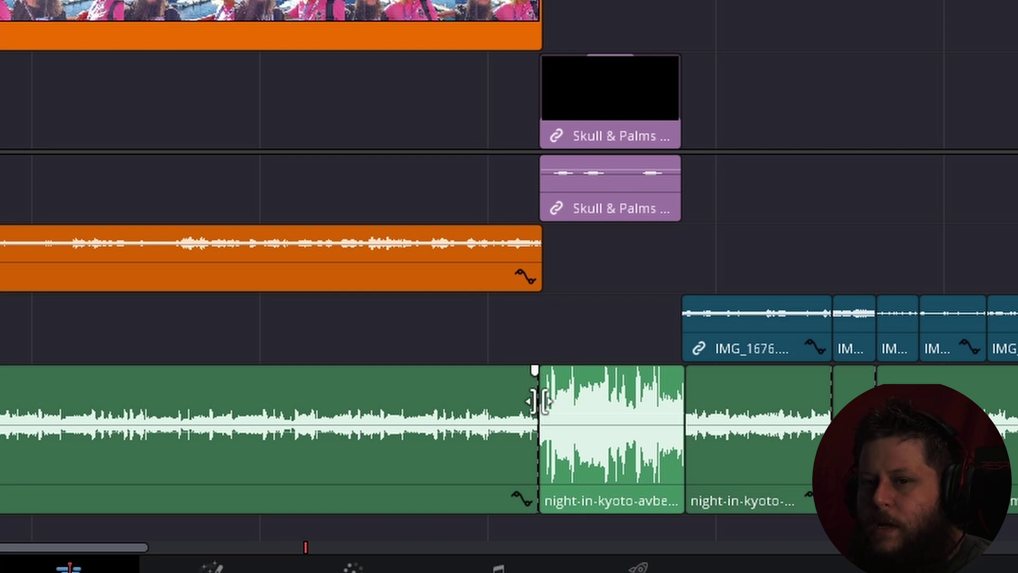
pyautogui.rightClick(539, 401)
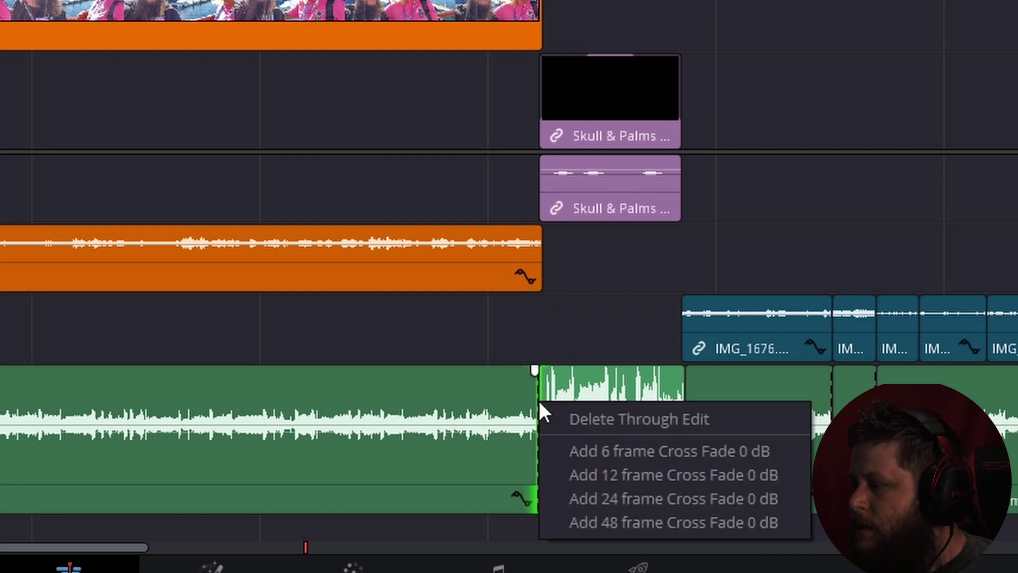
pyautogui.click(591, 517)
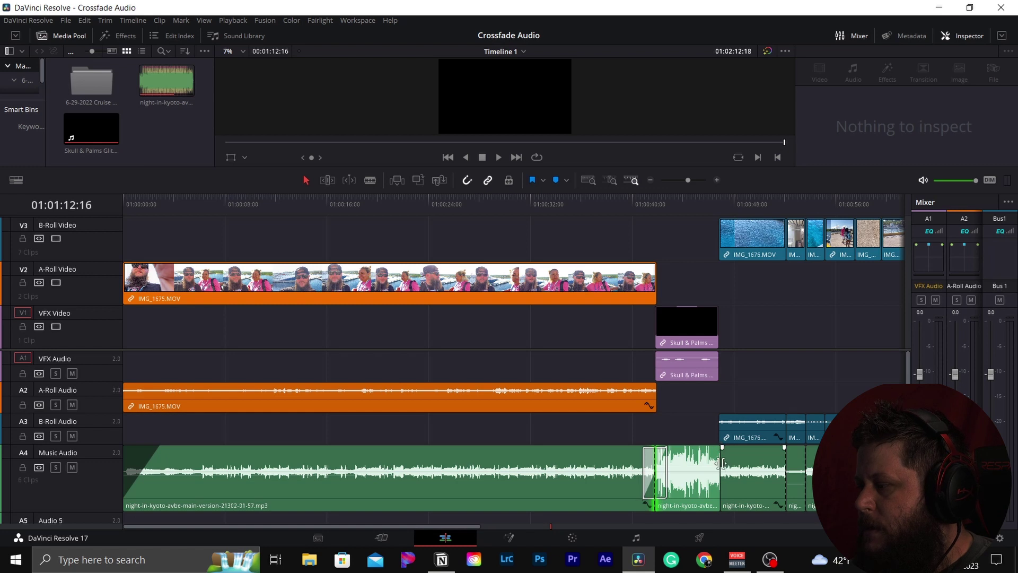
# Add a 48-frame cross fade at the second music edit point
pyautogui.rightClick(720, 466)
pyautogui.click(756, 493)
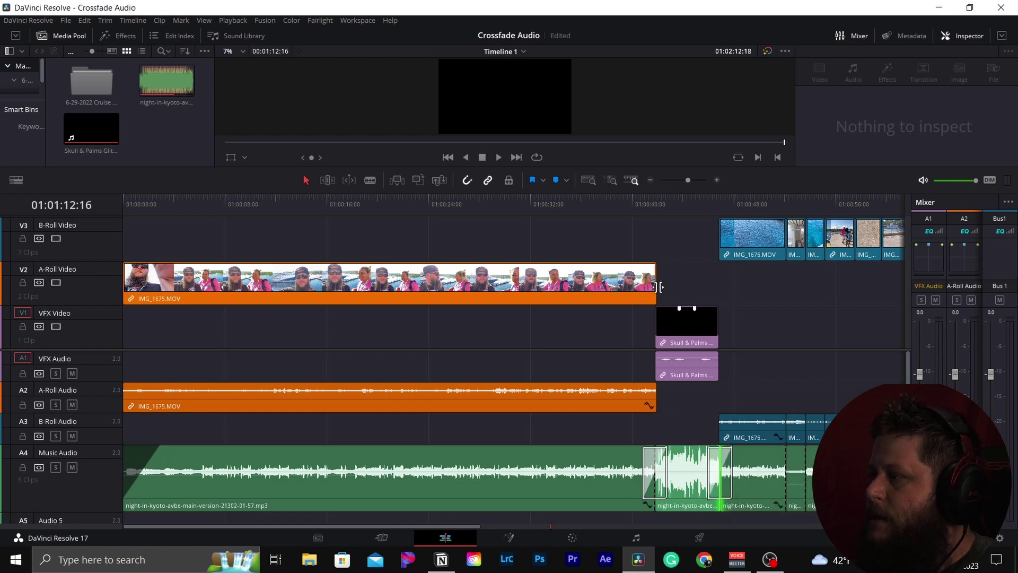
pyautogui.click(611, 202)
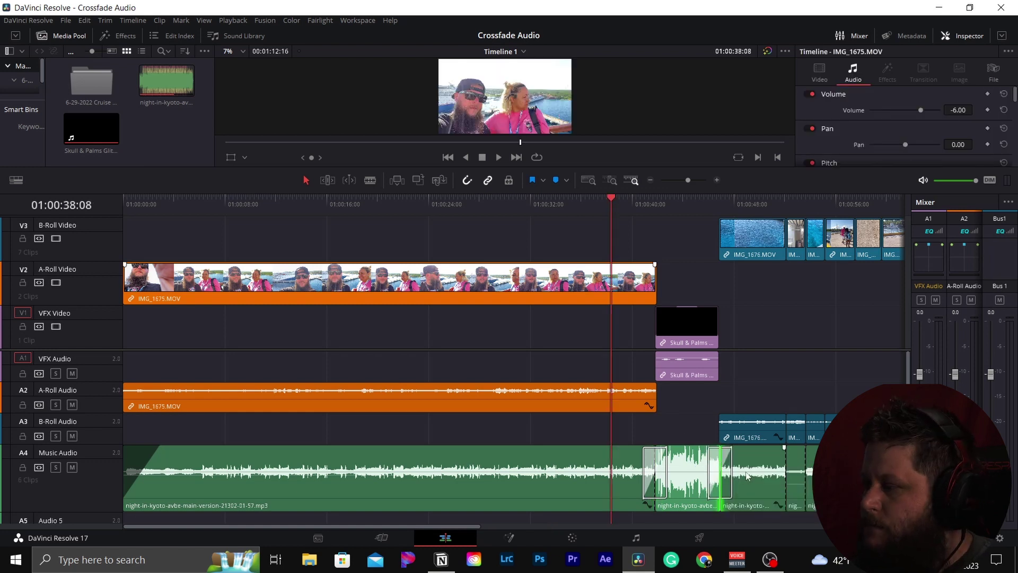
# Play the transitions back, then move the music cross fade 22 frames later near IMG_1675's end
pyautogui.press('space')
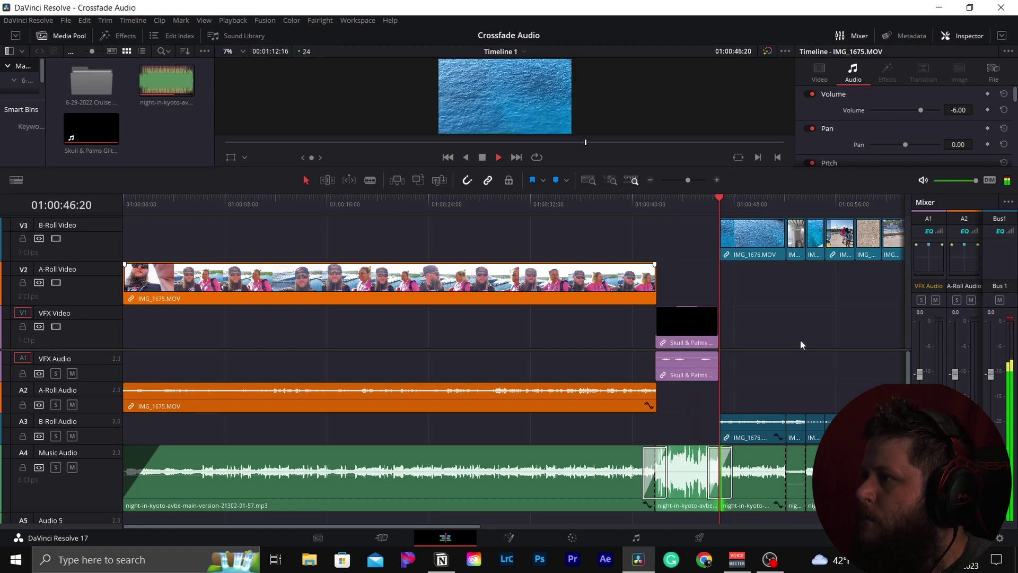
pyautogui.press('space')
pyautogui.press('space')
pyautogui.press('space')
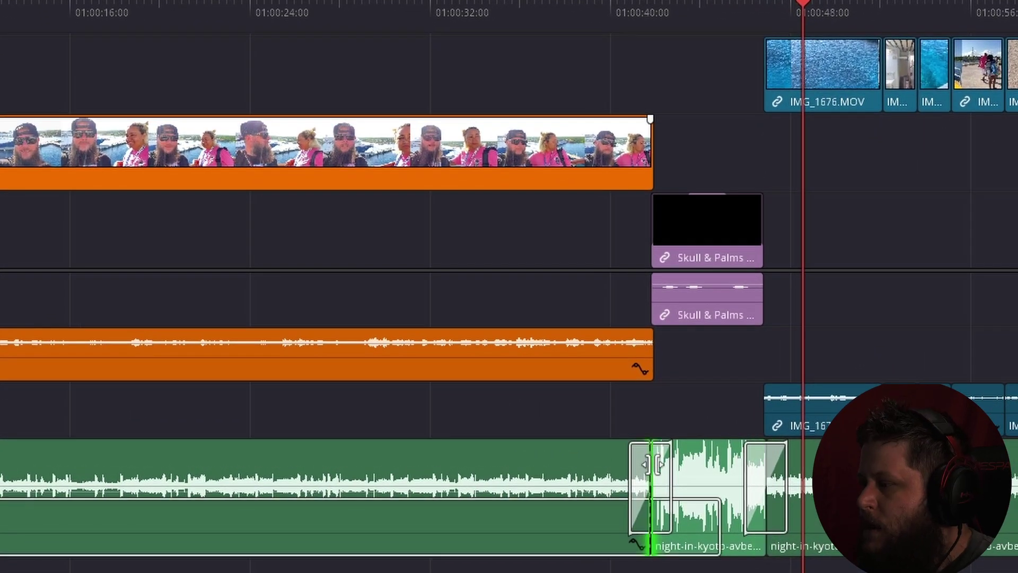
pyautogui.moveTo(654, 465)
pyautogui.mouseDown()
pyautogui.moveTo(461, 472)
pyautogui.moveTo(687, 472)
pyautogui.moveTo(668, 477)
pyautogui.mouseUp()
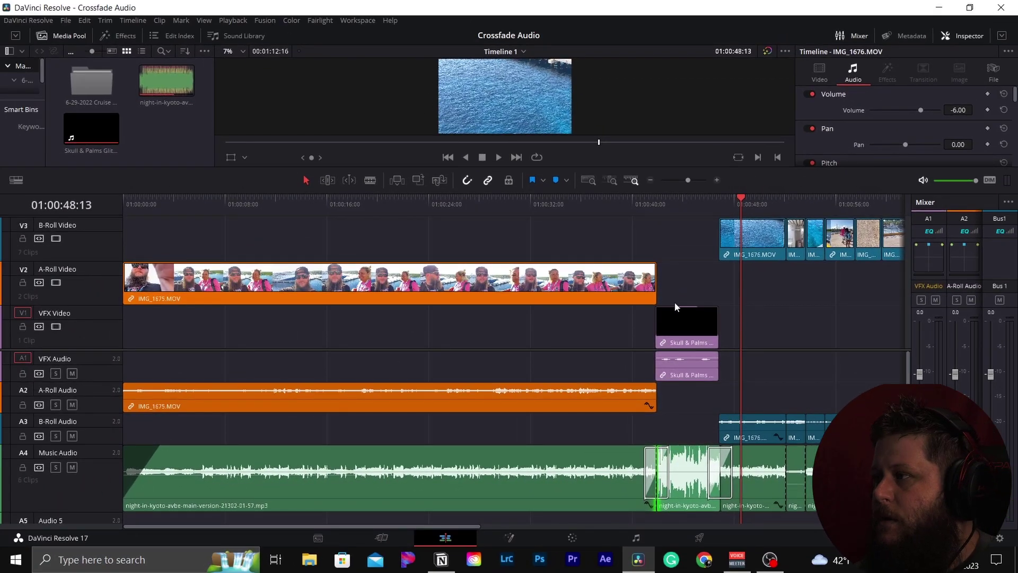
pyautogui.click(661, 203)
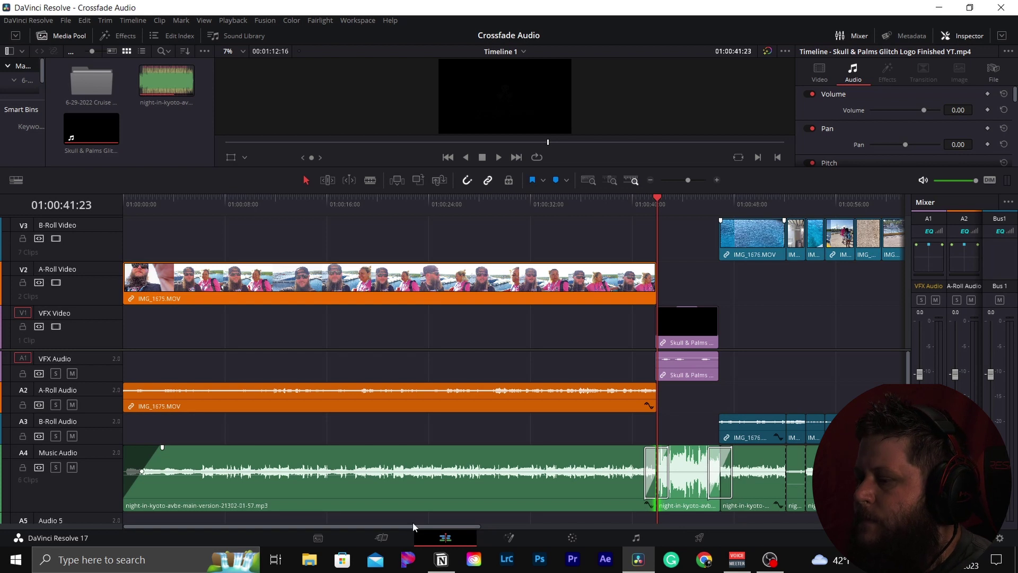
# Add a 48-frame cross fade at the next music edit point, then remove the misplaced one
pyautogui.moveTo(412, 530); pyautogui.dragTo(510, 530)
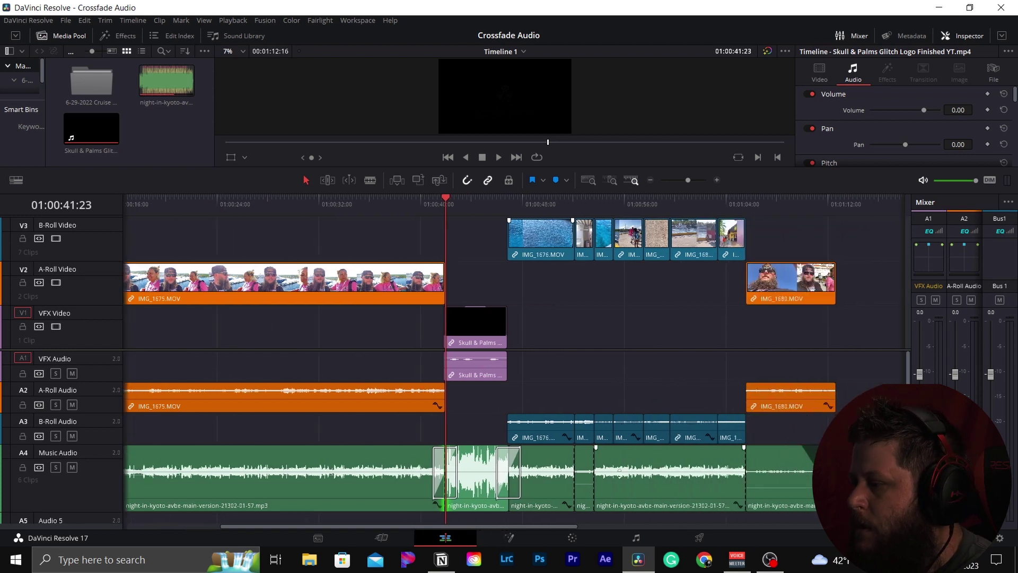
pyautogui.rightClick(575, 467)
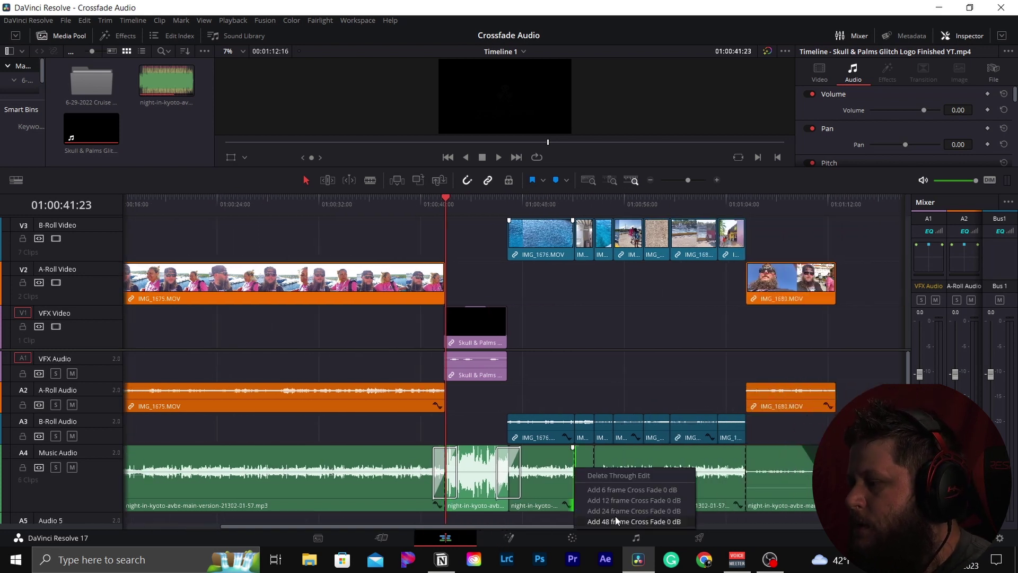
pyautogui.click(616, 522)
pyautogui.click(596, 467)
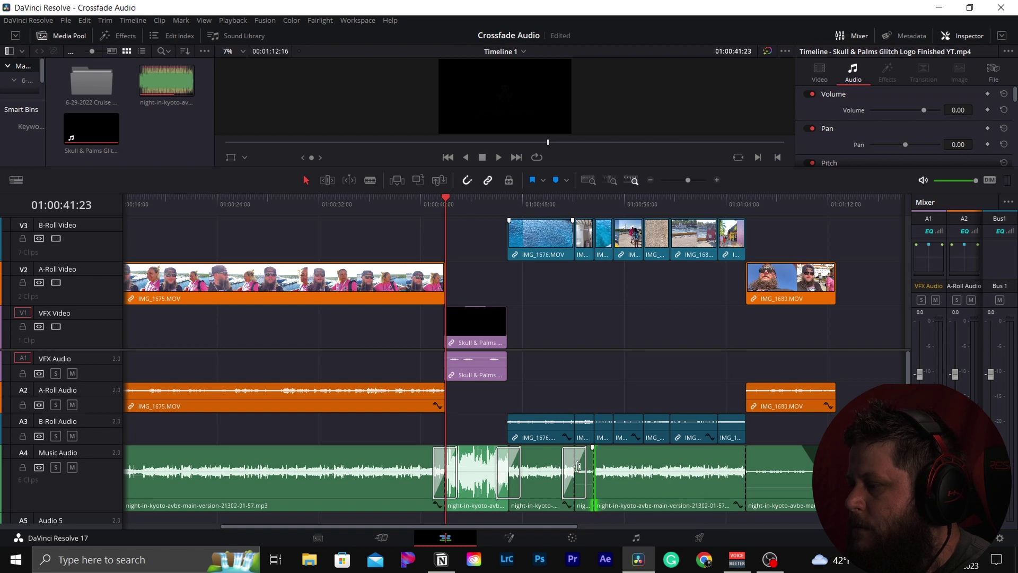
pyautogui.rightClick(572, 466)
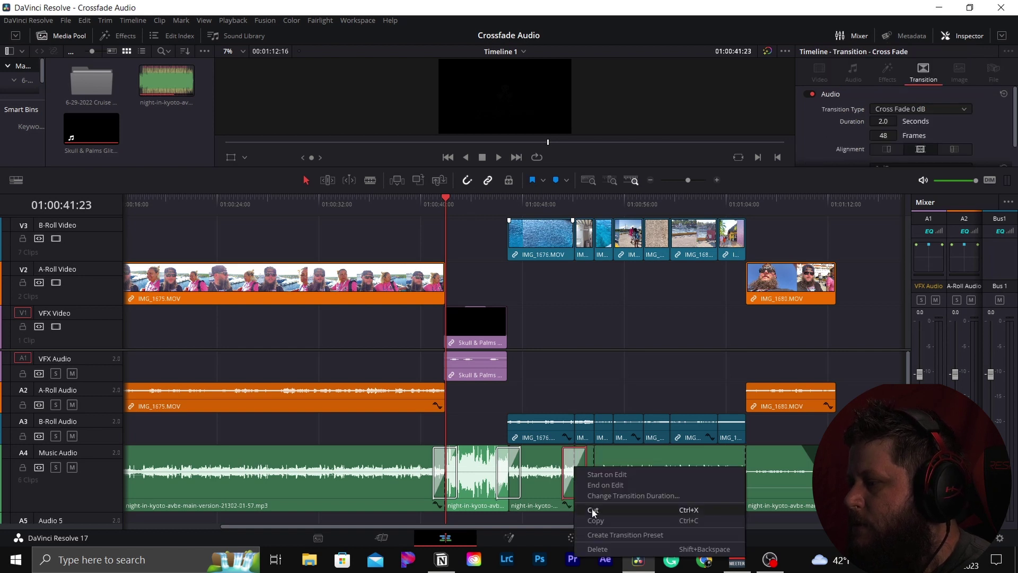
pyautogui.click(594, 512)
# Add cross fades at three more music edit points and save the project
pyautogui.rightClick(575, 467)
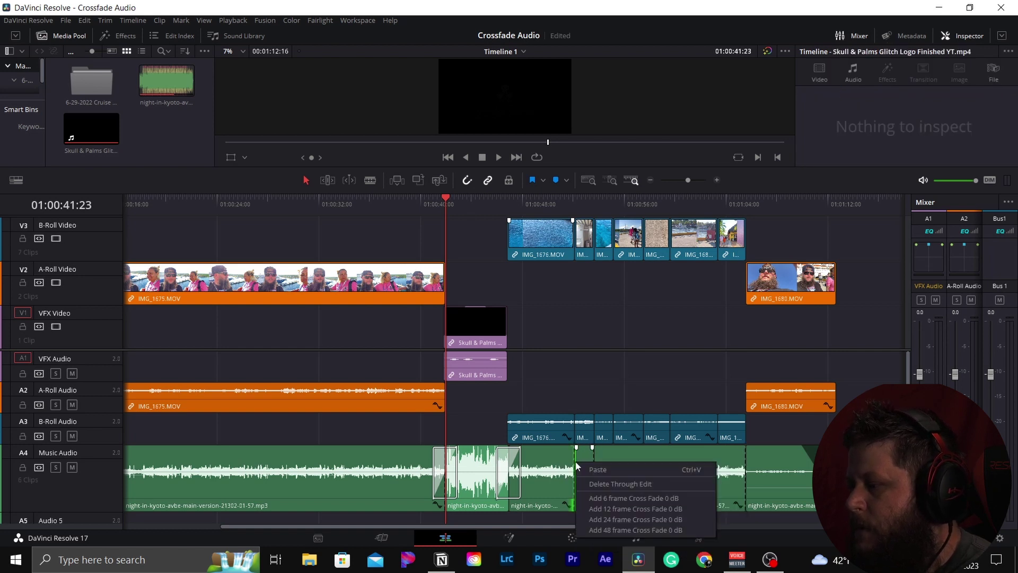
pyautogui.click(612, 499)
pyautogui.rightClick(594, 471)
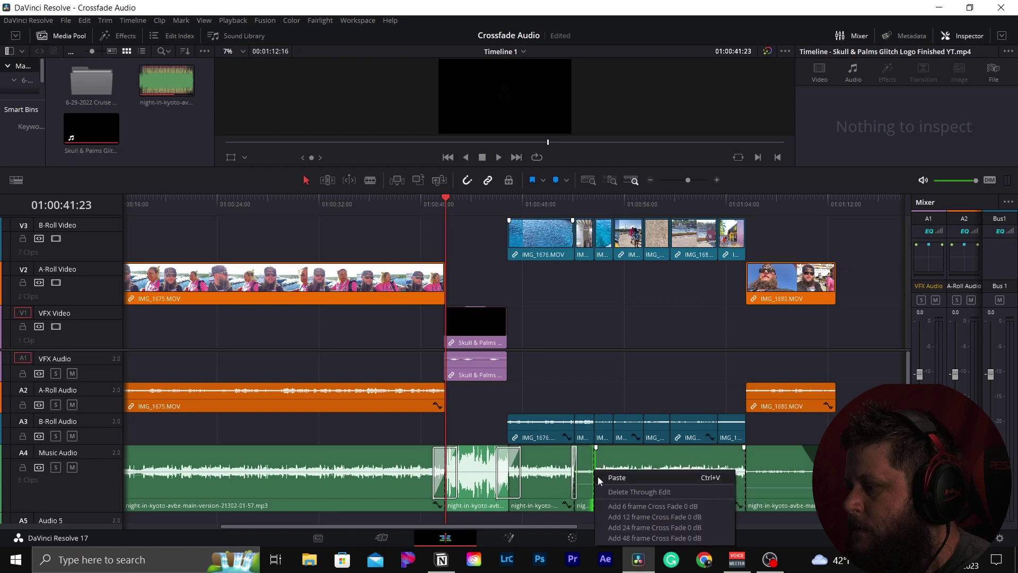
pyautogui.click(637, 518)
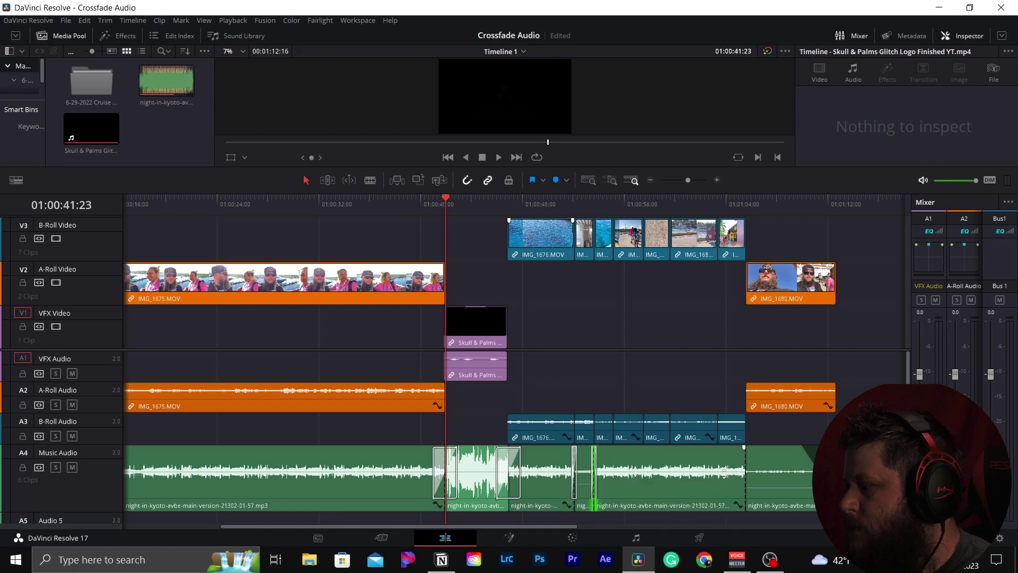
pyautogui.rightClick(751, 466)
pyautogui.click(776, 527)
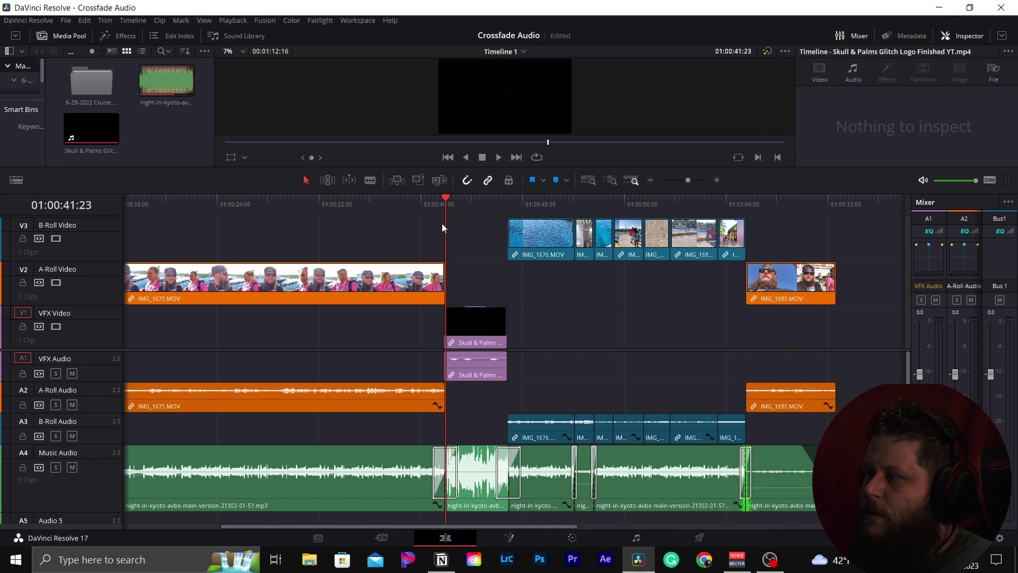
pyautogui.hotkey('ctrl', 's')
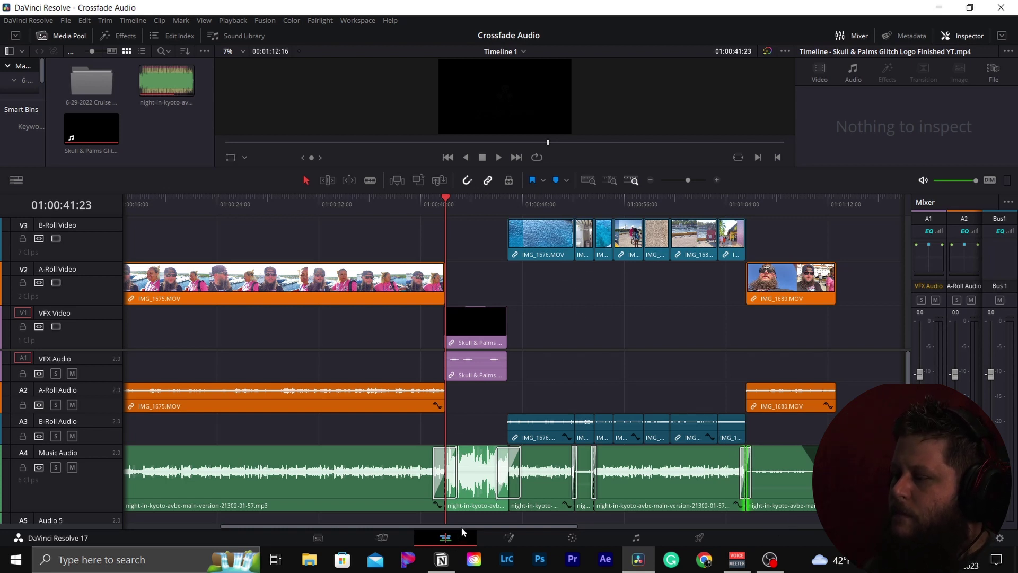
pyautogui.moveTo(462, 526)
pyautogui.mouseDown()
pyautogui.moveTo(329, 536)
pyautogui.moveTo(451, 537)
pyautogui.mouseUp()
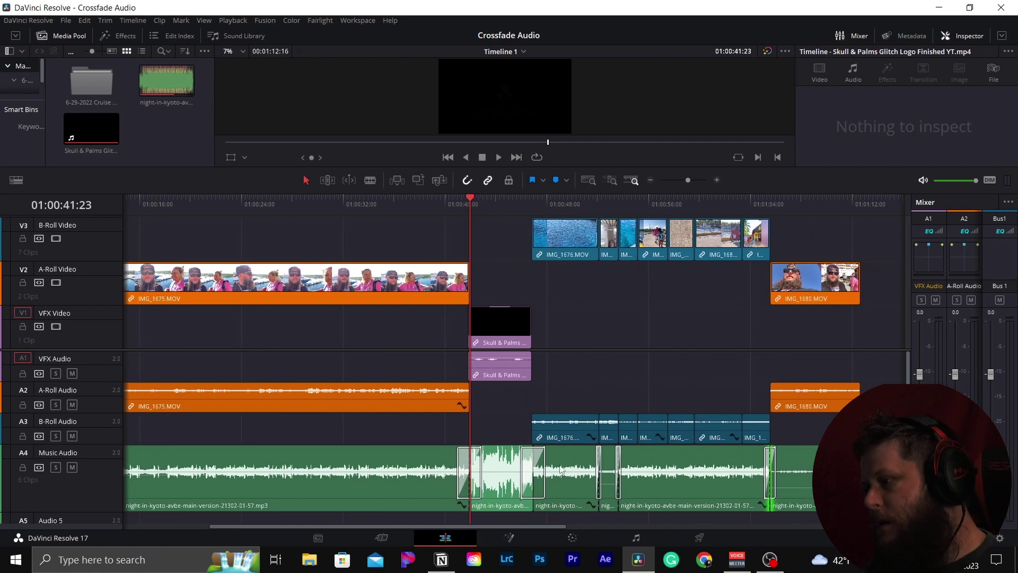